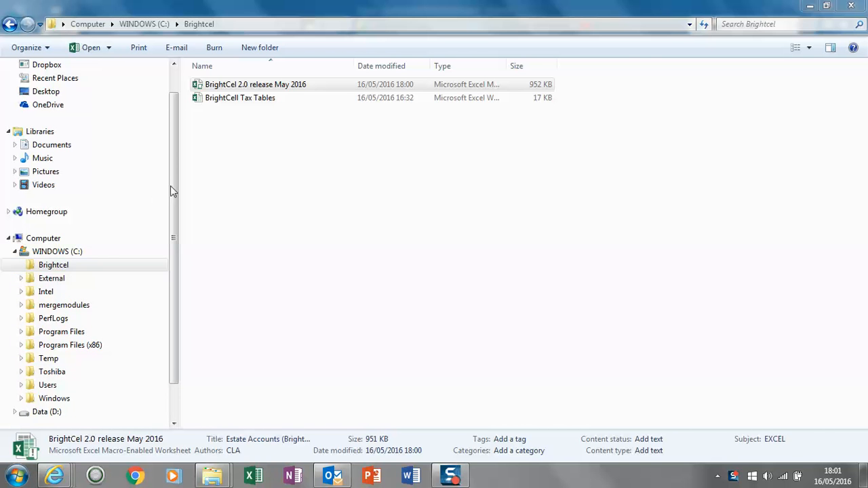
# Step: Rename the BrightCel 2.0 release May 2016 workbook to BrightCel followed by the deceased's full name
pyautogui.click(246, 87)
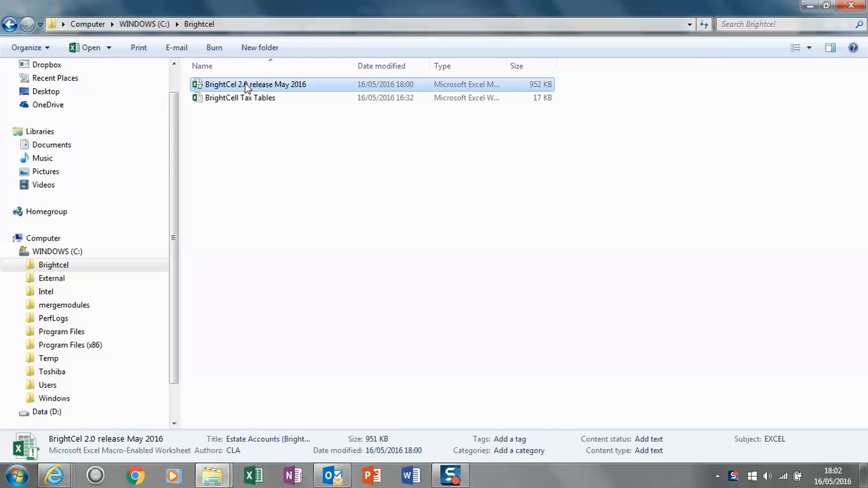
pyautogui.rightClick(246, 87)
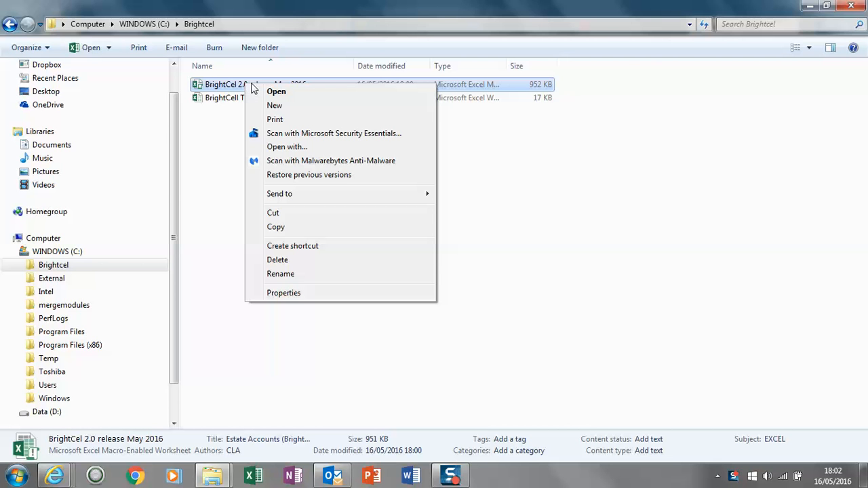
pyautogui.click(283, 274)
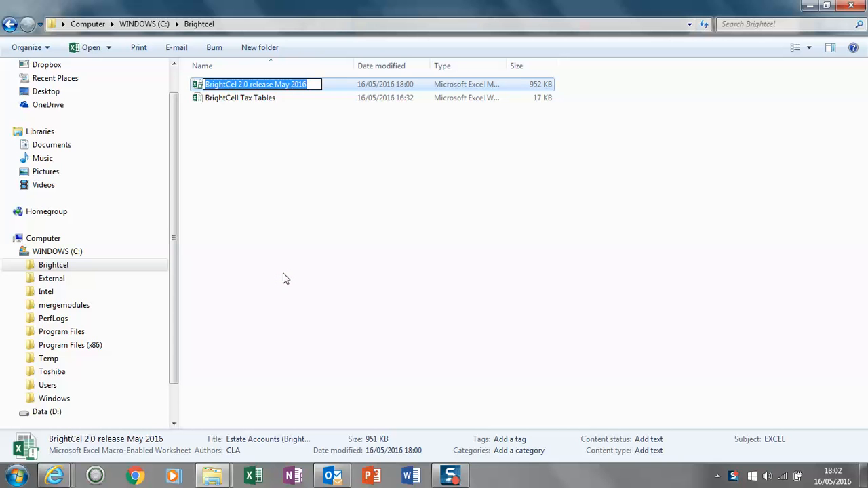
pyautogui.click(311, 84)
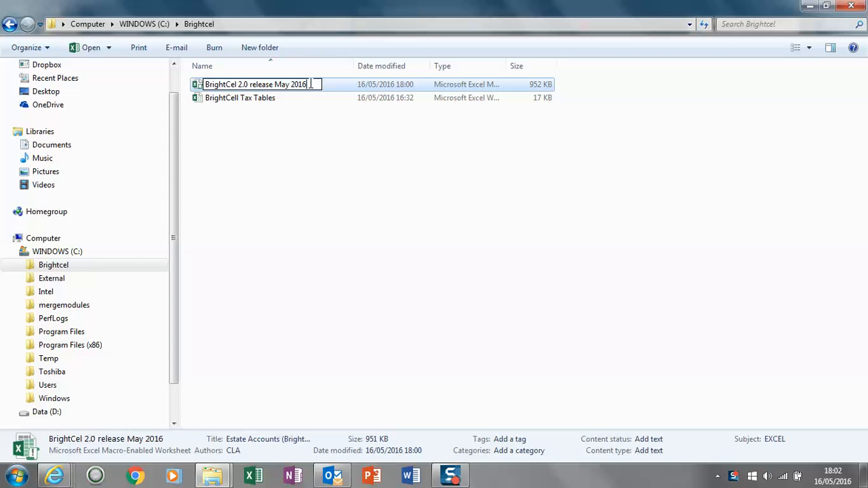
pyautogui.press('BackSpace')
pyautogui.press('BackSpace')
pyautogui.press('BackSpace')
pyautogui.press('BackSpace')
pyautogui.press('BackSpace')
pyautogui.press('BackSpace')
pyautogui.press('BackSpace')
pyautogui.press('BackSpace')
pyautogui.press('BackSpace')
pyautogui.press('BackSpace')
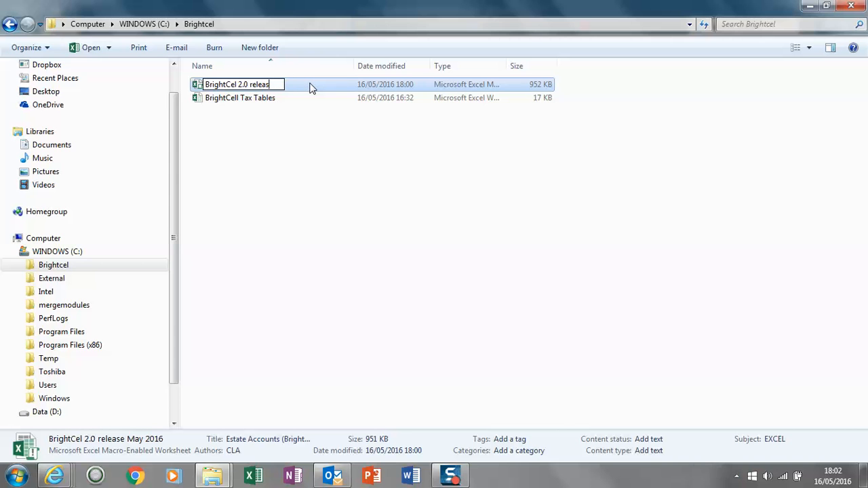
pyautogui.press('BackSpace')
pyautogui.press('BackSpace')
pyautogui.press('BackSpace')
pyautogui.press('BackSpace')
pyautogui.press('BackSpace')
pyautogui.press('BackSpace')
pyautogui.press('BackSpace')
pyautogui.press('BackSpace')
pyautogui.press('BackSpace')
pyautogui.press('BackSpace')
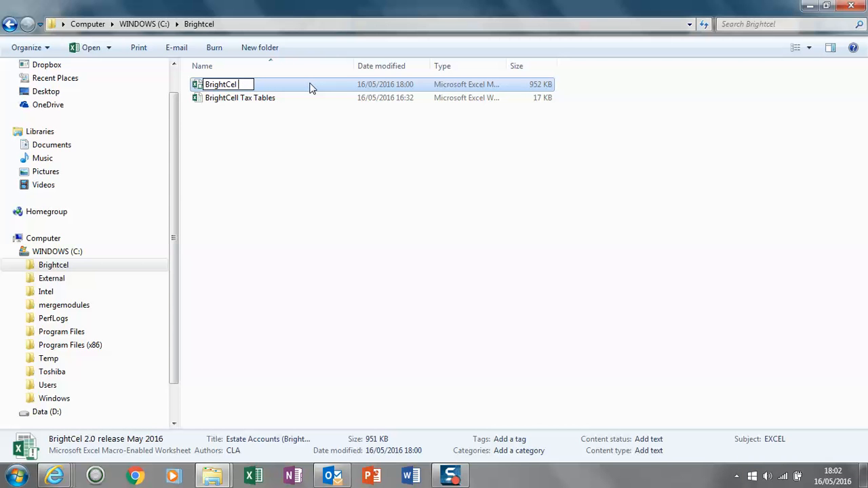
pyautogui.write('Peter Franks')
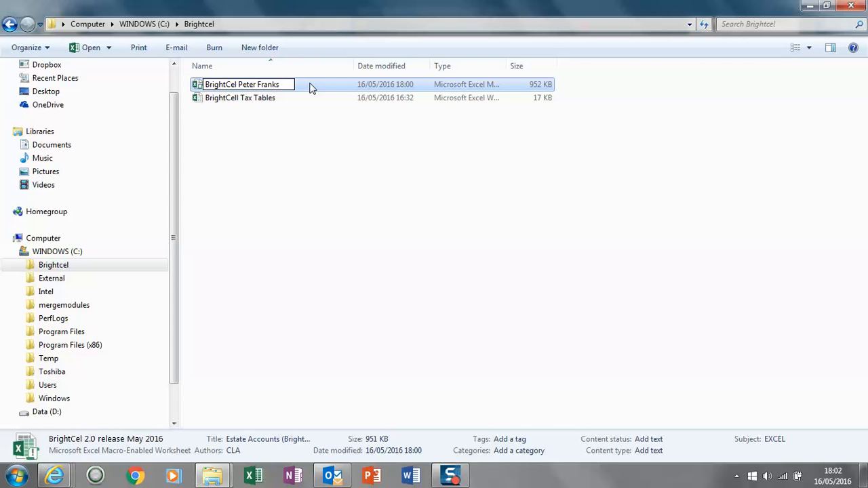
pyautogui.press('Return')
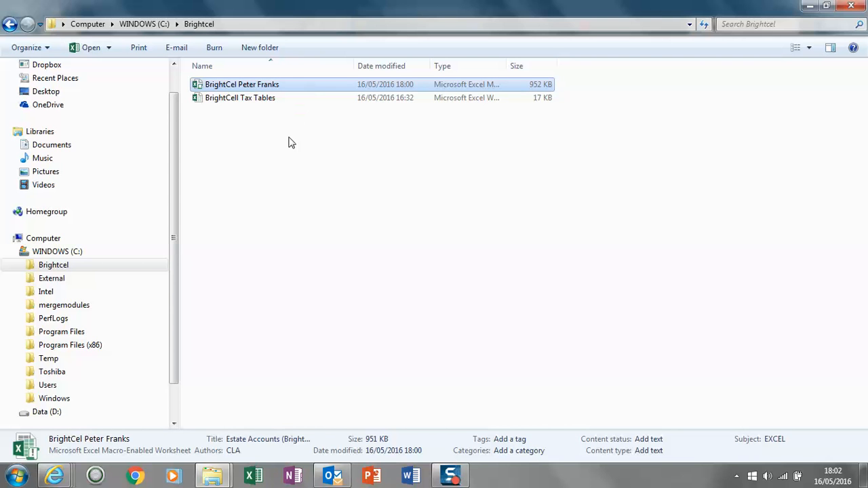
# Step: Open the renamed BrightCel workbook in Excel with editing and active content enabled, and dismiss the splash window
pyautogui.doubleClick(255, 87)
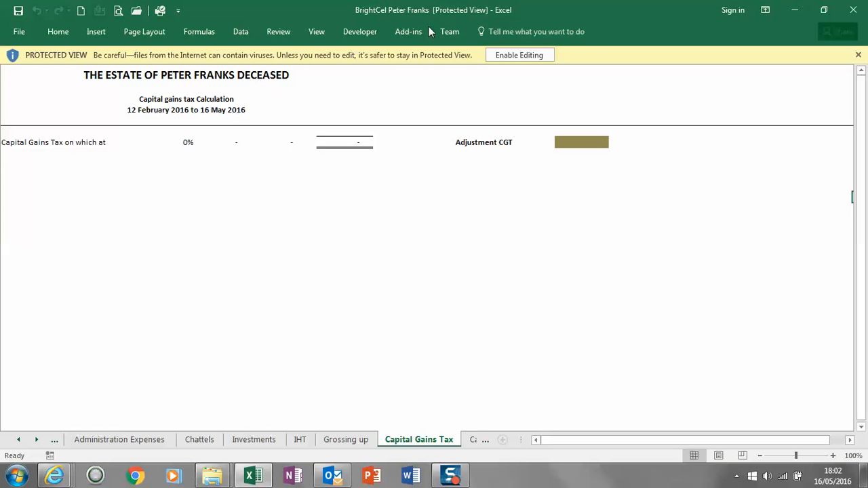
pyautogui.click(513, 57)
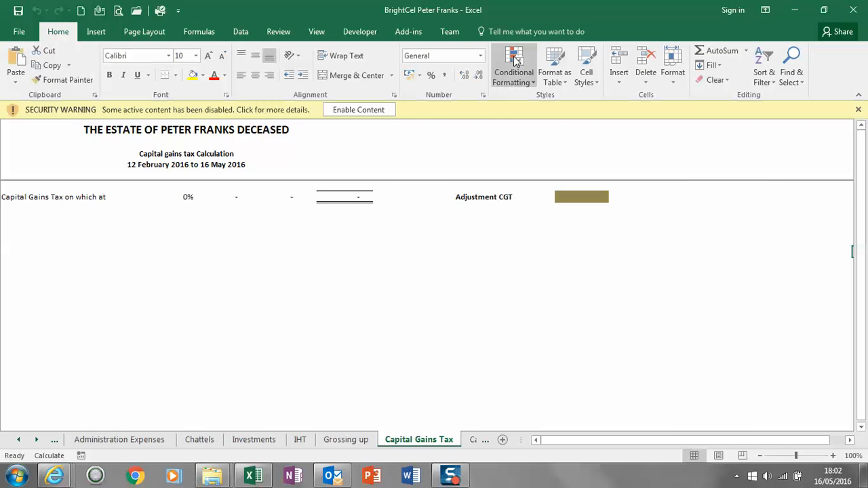
pyautogui.click(347, 112)
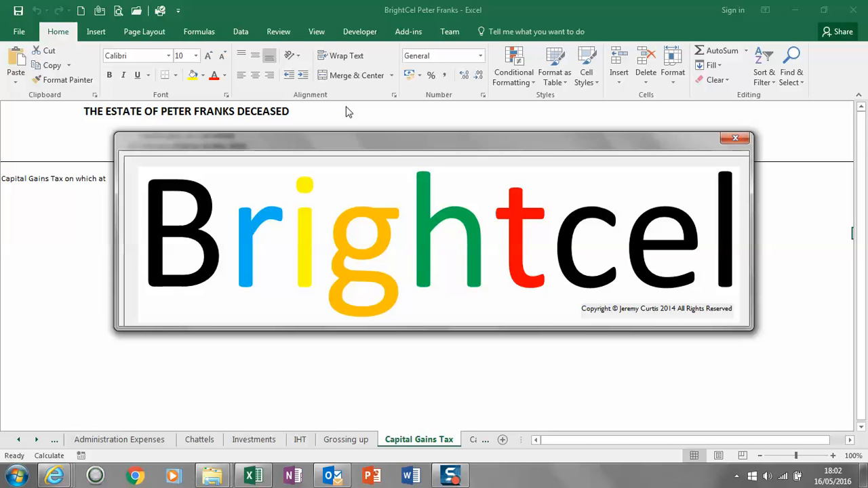
pyautogui.click(735, 139)
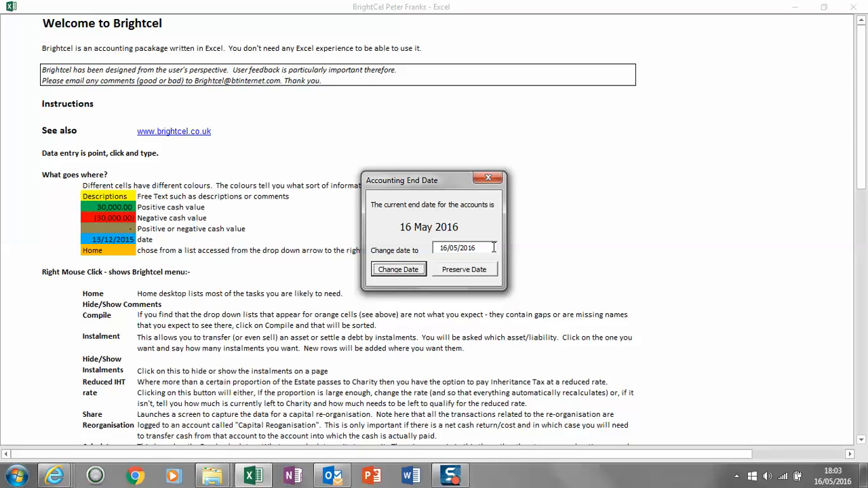
# Step: Preserve the accounting end date, then check and update the link to BrightCell Tax Tables.xlsx
pyautogui.click(448, 269)
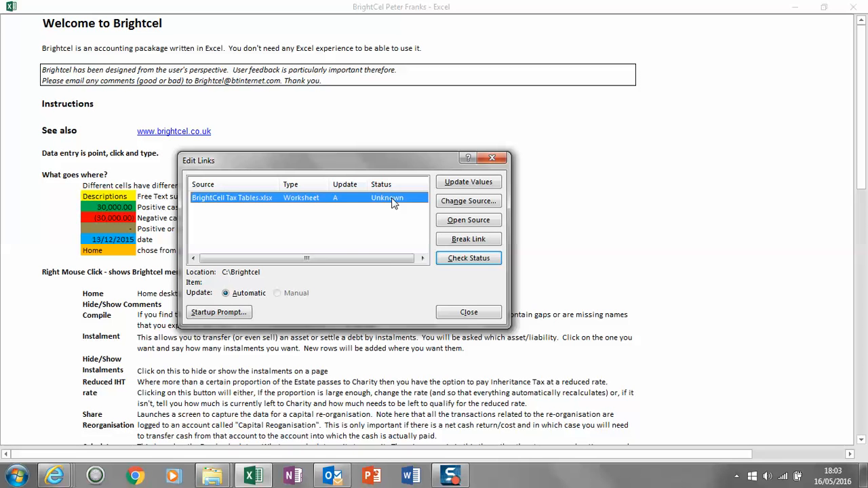
pyautogui.click(447, 263)
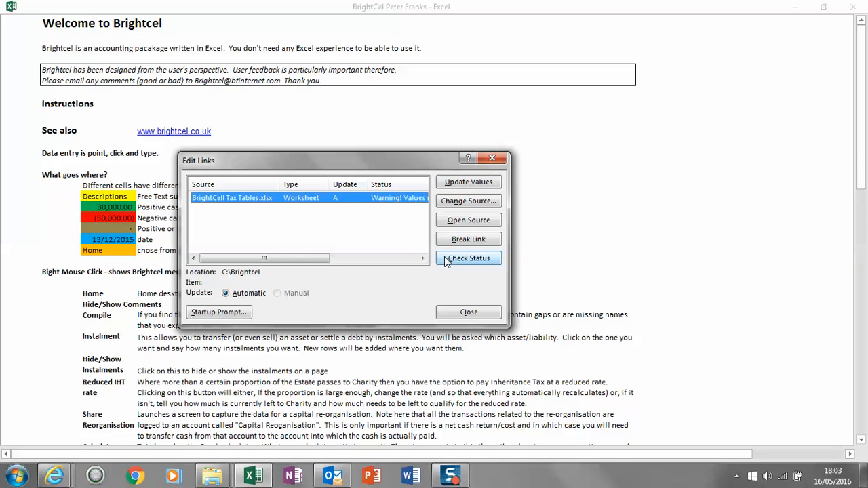
pyautogui.click(462, 185)
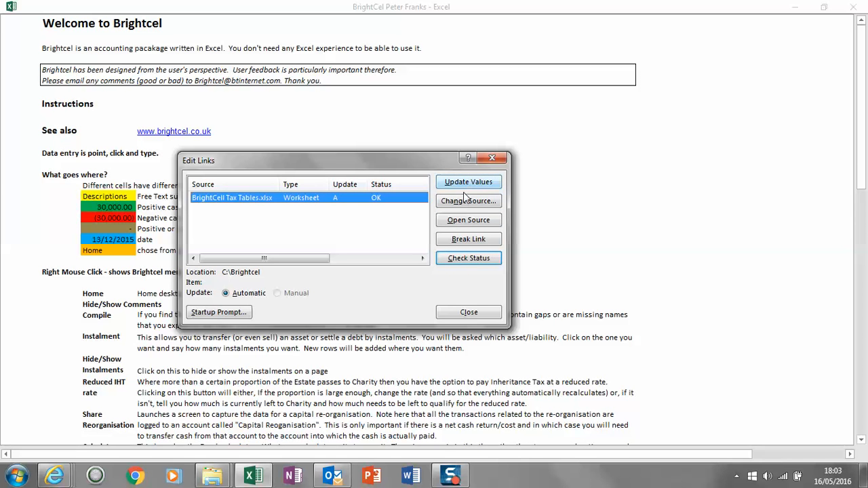
pyautogui.click(467, 315)
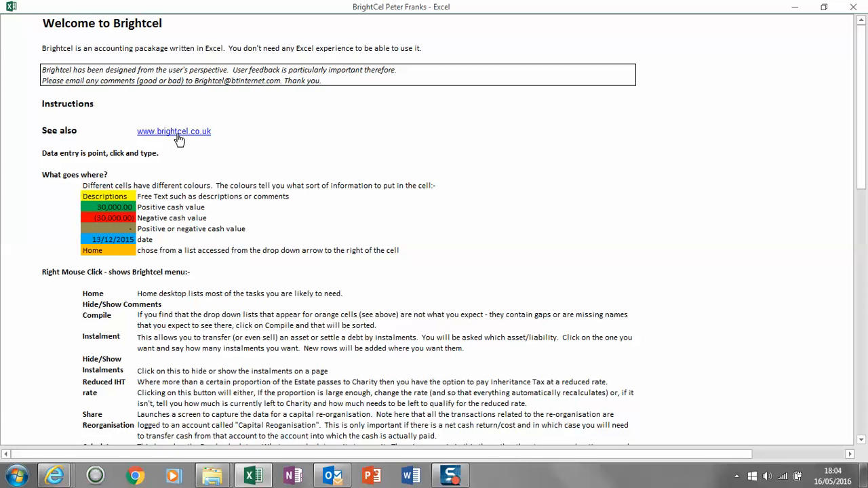
# Step: Bring up Brightcel Home and go to the data sheet for recording key data
pyautogui.rightClick(352, 233)
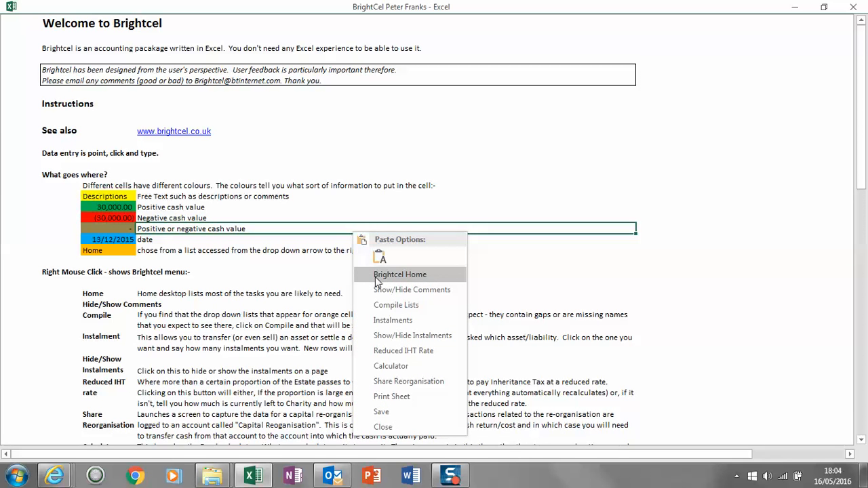
pyautogui.rightClick(345, 231)
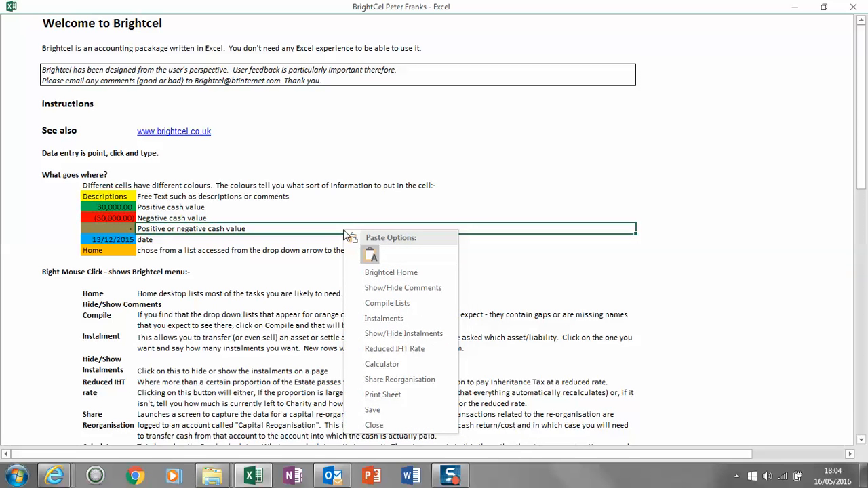
pyautogui.click(343, 228)
pyautogui.rightClick(344, 231)
pyautogui.click(384, 273)
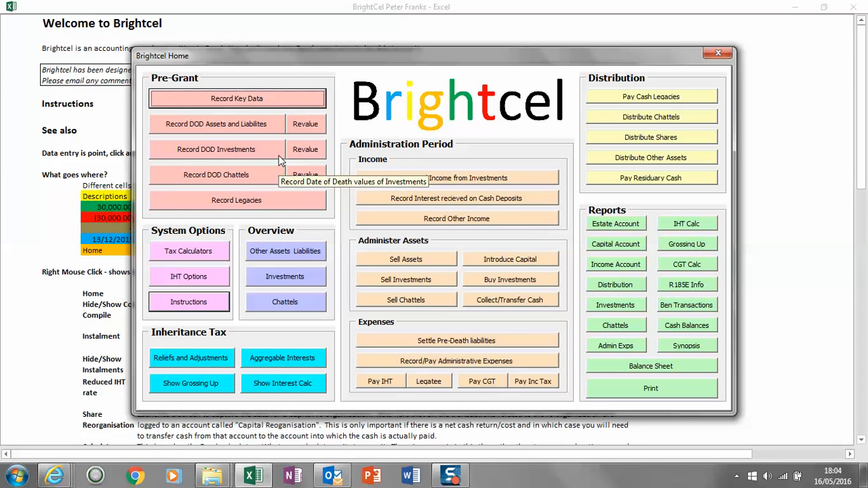
pyautogui.click(215, 99)
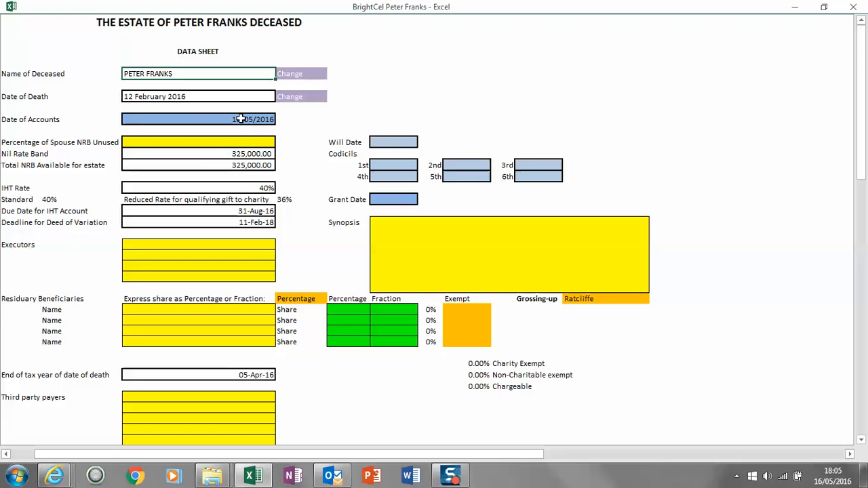
# Step: Set the Percentage of Spouse NRB Unused to 80% on the data sheet
pyautogui.click(206, 142)
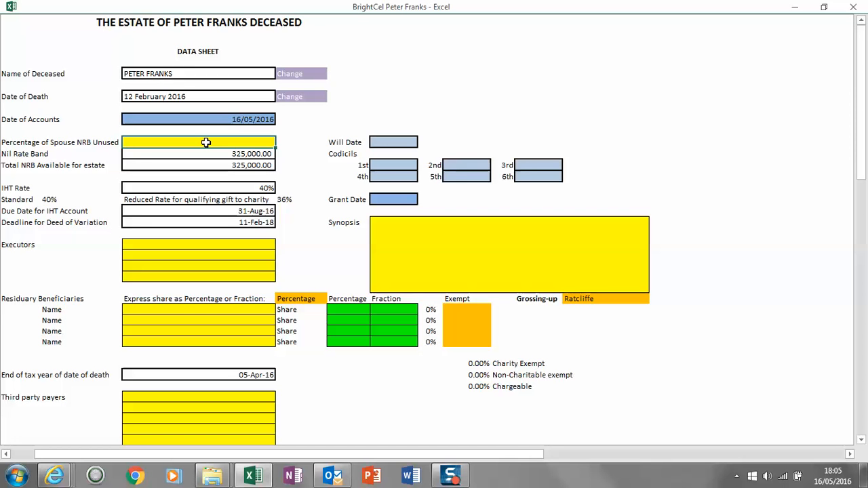
pyautogui.write('80')
pyautogui.press('Return')
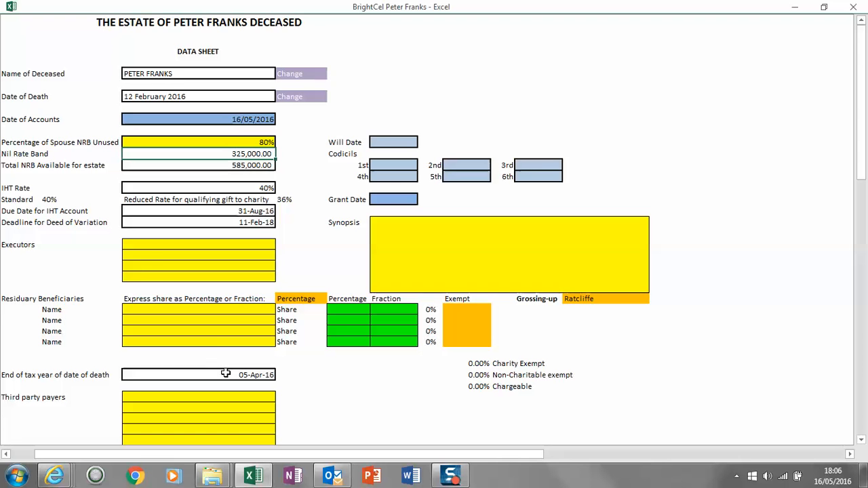
# Step: Enter the full names of two executors in the first two Executors rows
pyautogui.click(155, 242)
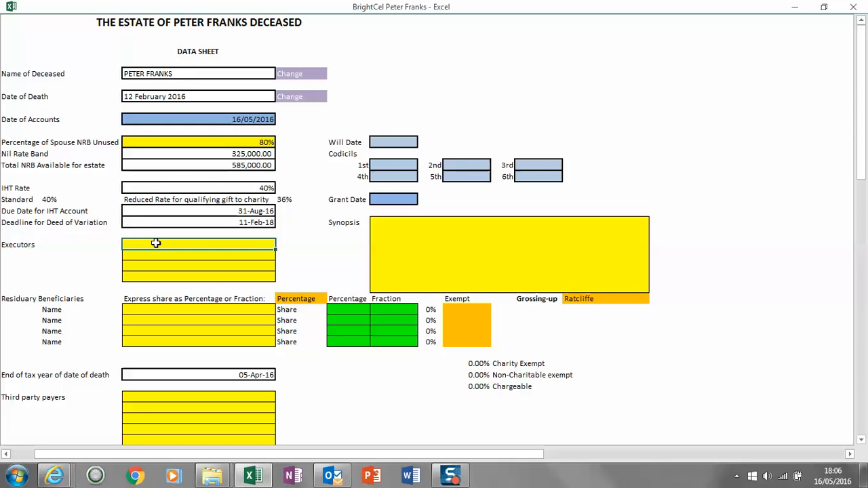
pyautogui.write('Er')
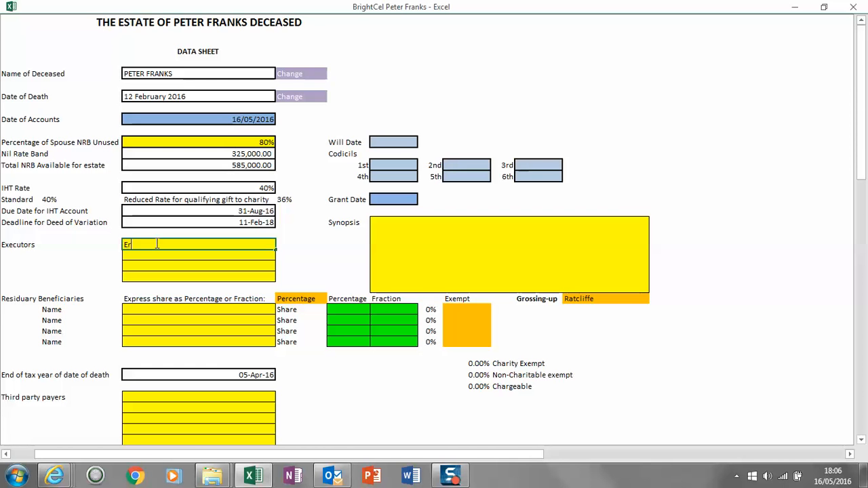
pyautogui.write('nest Blofend')
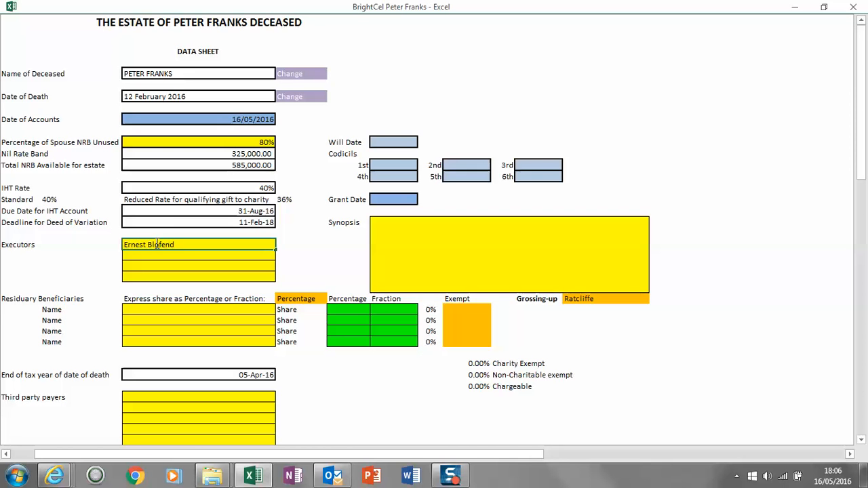
pyautogui.press('Return')
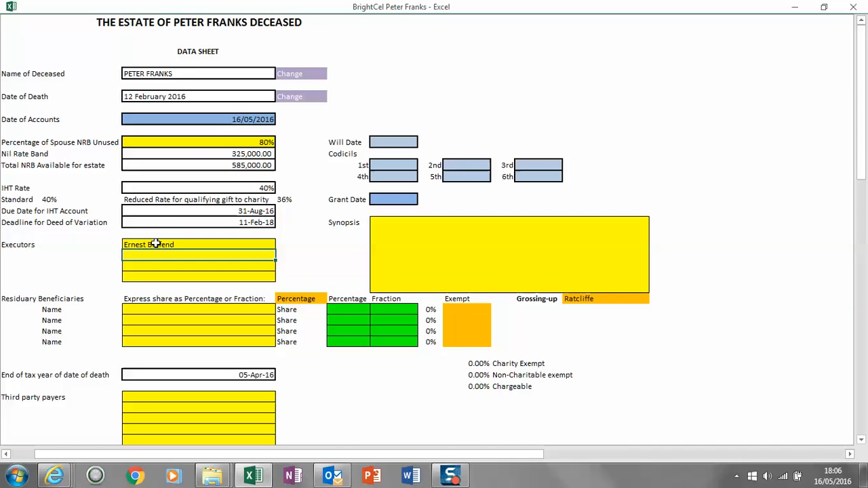
pyautogui.write('Auric ')
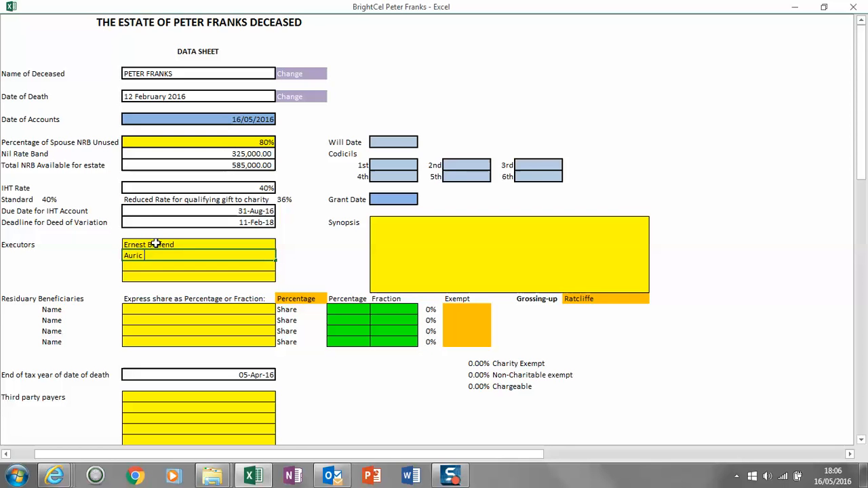
pyautogui.write('Goldfinger')
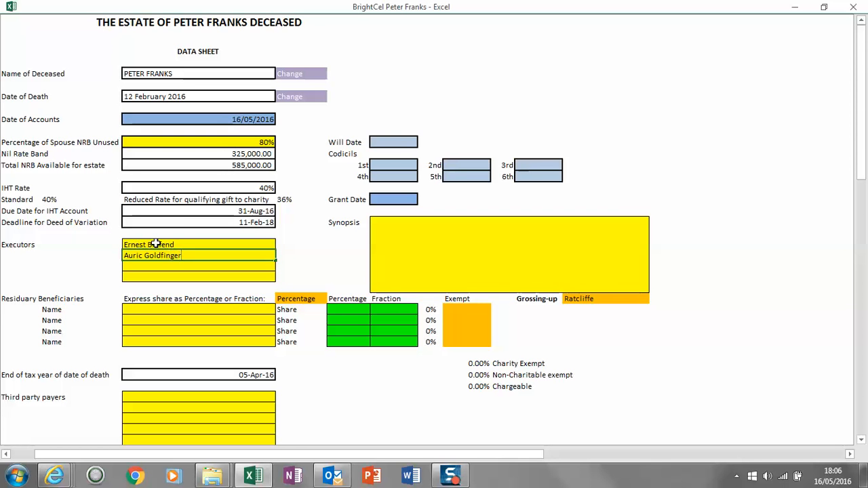
pyautogui.press('Return')
# Step: Enter the full names of two individual beneficiaries in the first two Residuary Beneficiaries rows
pyautogui.click(142, 309)
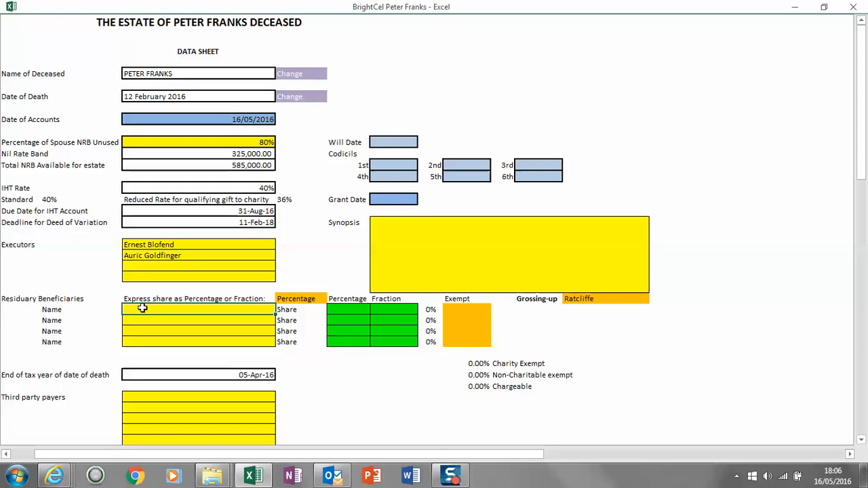
pyautogui.write('Pussy Galore')
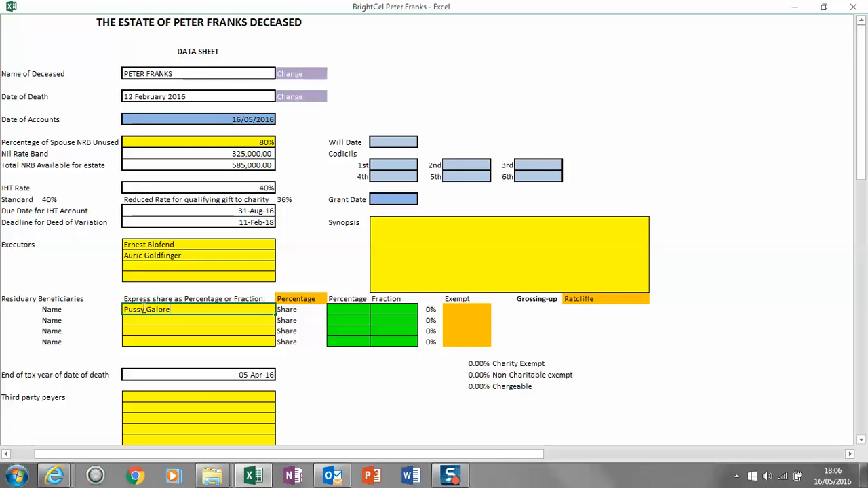
pyautogui.press('Return')
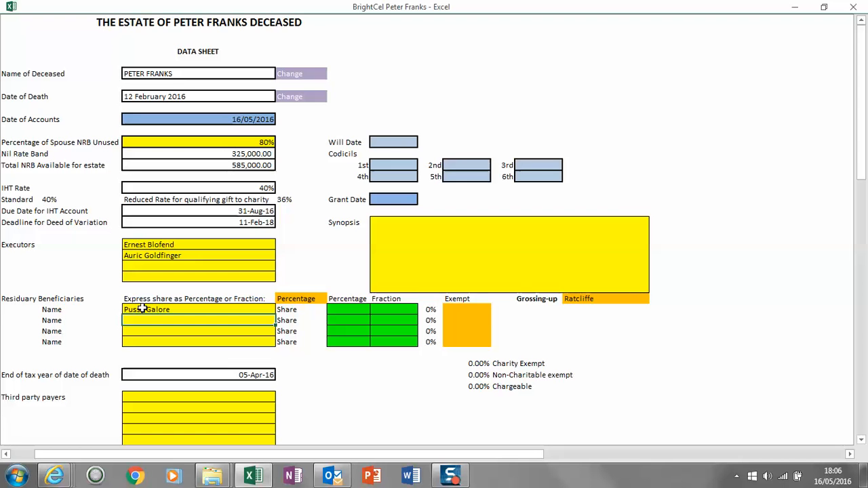
pyautogui.write('Naida')
pyautogui.press('BackSpace')
pyautogui.press('BackSpace')
pyautogui.write('d')
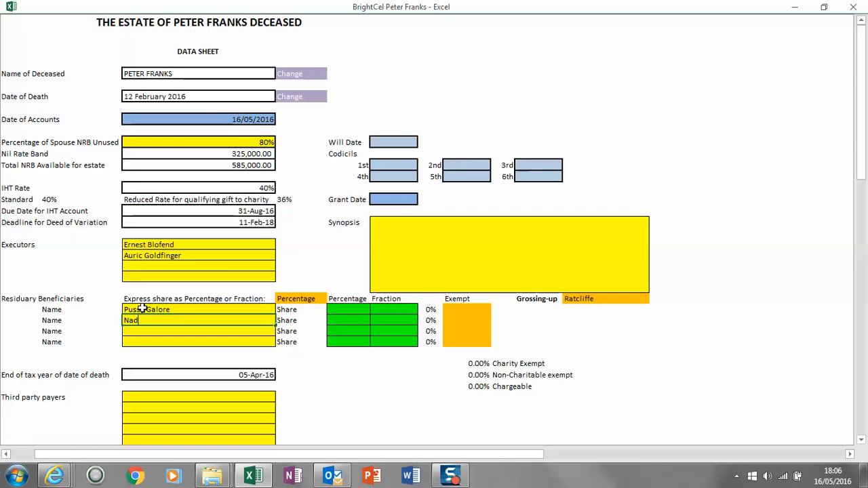
pyautogui.write('ia Onatop')
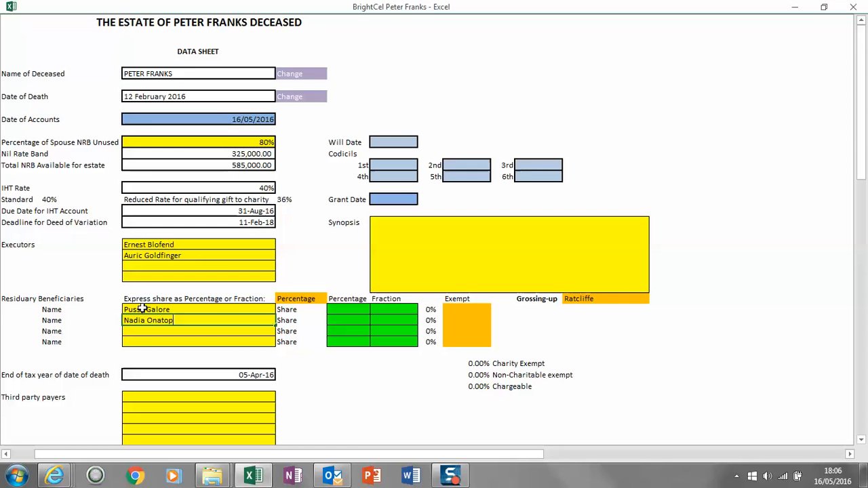
pyautogui.press('Return')
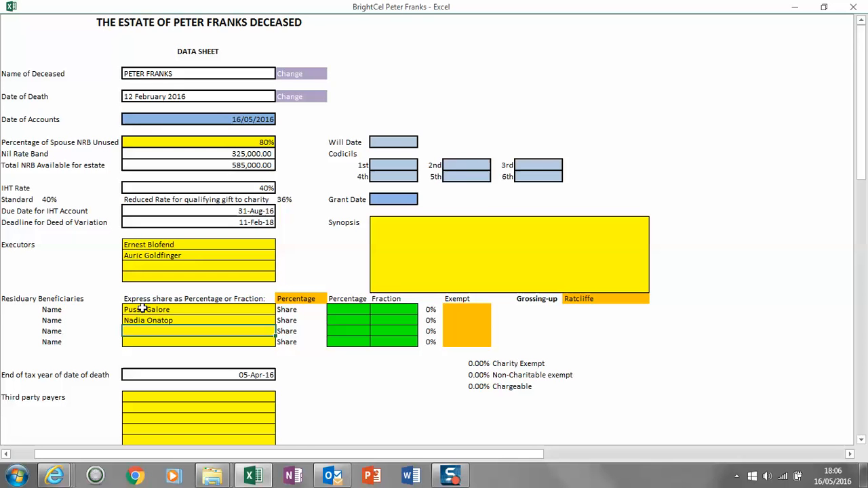
pyautogui.write('B')
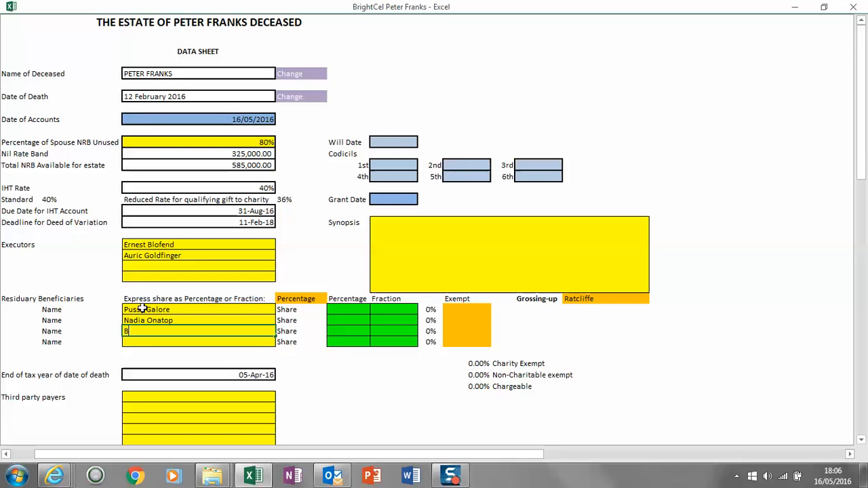
pyautogui.write('enevolent Spy')
pyautogui.press('BackSpace')
pyautogui.press('BackSpace')
pyautogui.press('BackSpace')
pyautogui.press('BackSpace')
pyautogui.press('BackSpace')
pyautogui.press('BackSpace')
pyautogui.press('BackSpace')
pyautogui.press('BackSpace')
pyautogui.press('BackSpace')
pyautogui.press('BackSpace')
pyautogui.press('BackSpace')
pyautogui.press('BackSpace')
pyautogui.press('BackSpace')
pyautogui.press('BackSpace')
# Step: Enter Spies Widows' benevolent fund as the third residuary beneficiary
pyautogui.write('Spies')
pyautogui.keyDown('shift'); pyautogui.click(142, 308); pyautogui.keyUp('shift')
pyautogui.press('BackSpace')
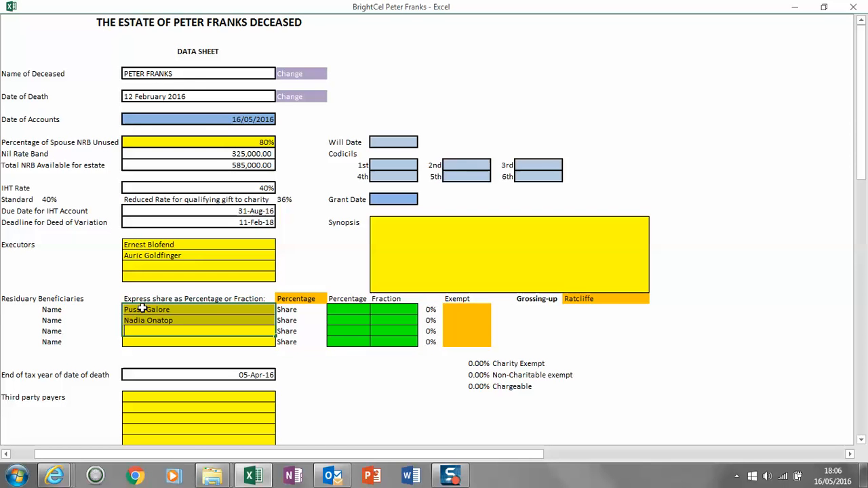
pyautogui.write("Spies Widows' benevolent fund")
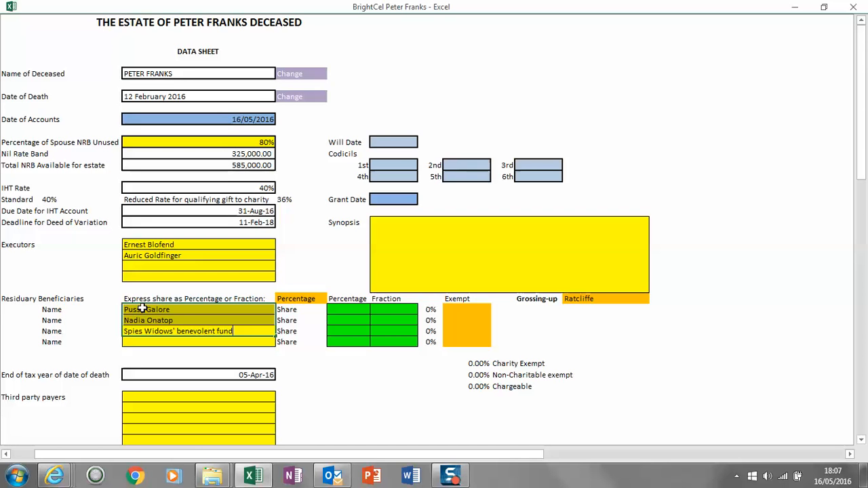
pyautogui.press('Return')
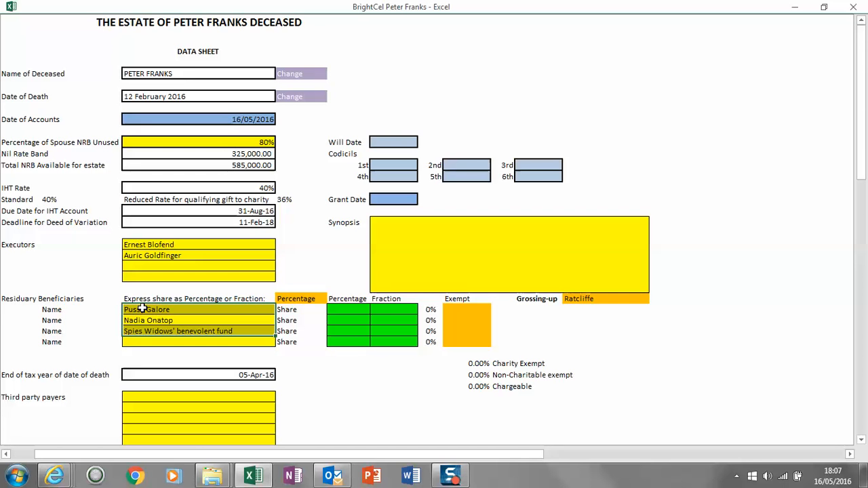
# Step: Set the percentage shares of the three residuary beneficiaries to 50%, 25% and 25%, in row order
pyautogui.click(335, 308)
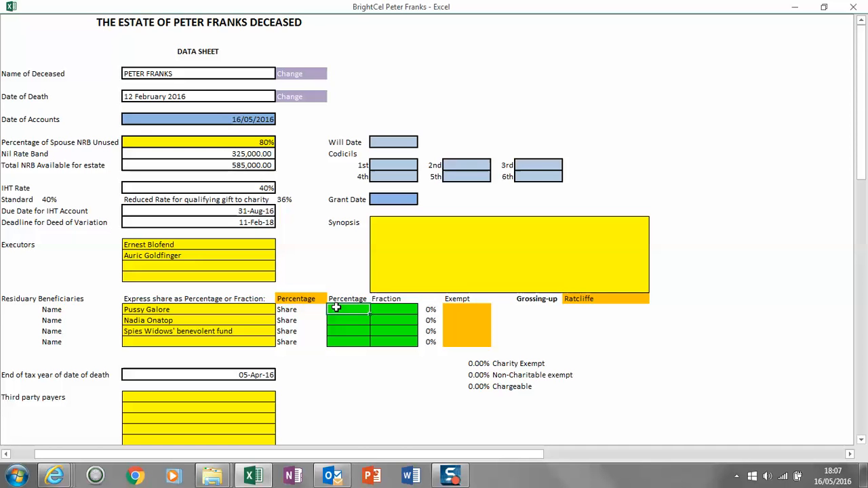
pyautogui.write('55')
pyautogui.press('Tab')
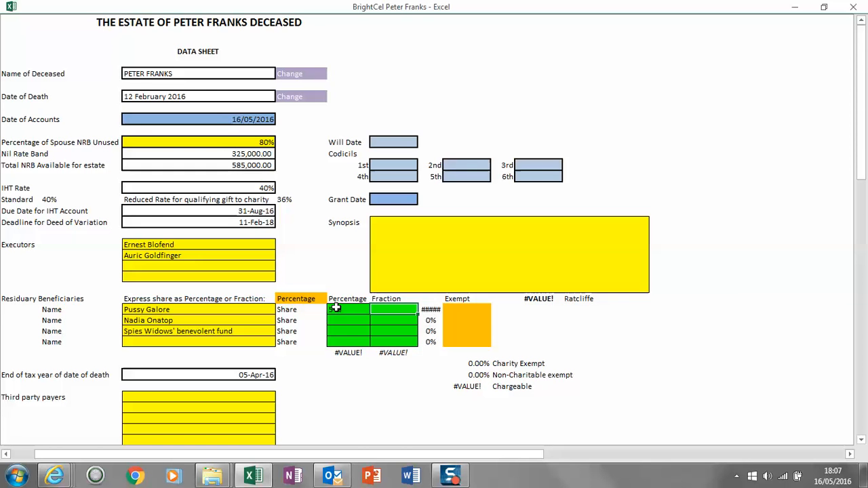
pyautogui.press('Left')
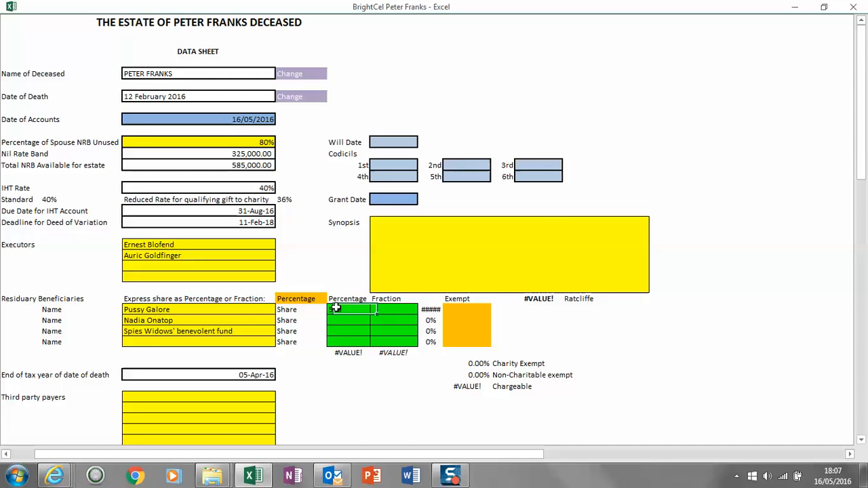
pyautogui.press('Down')
pyautogui.write('25')
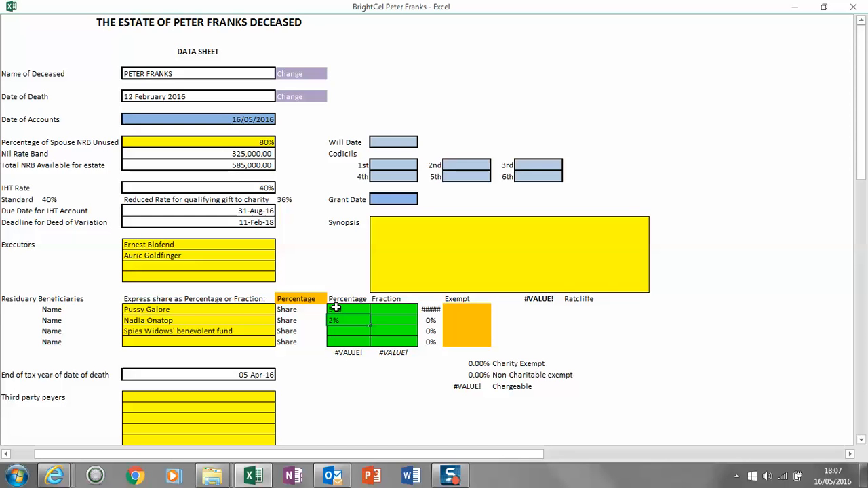
pyautogui.press('Return')
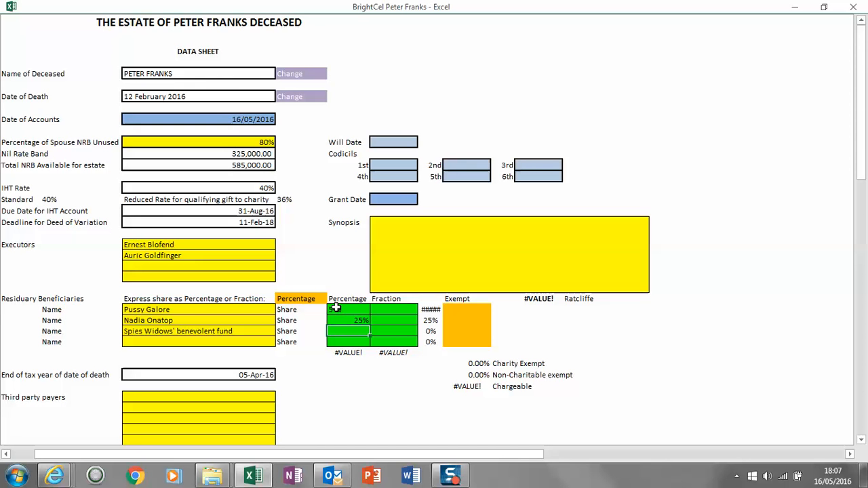
pyautogui.write('25')
pyautogui.press('Tab')
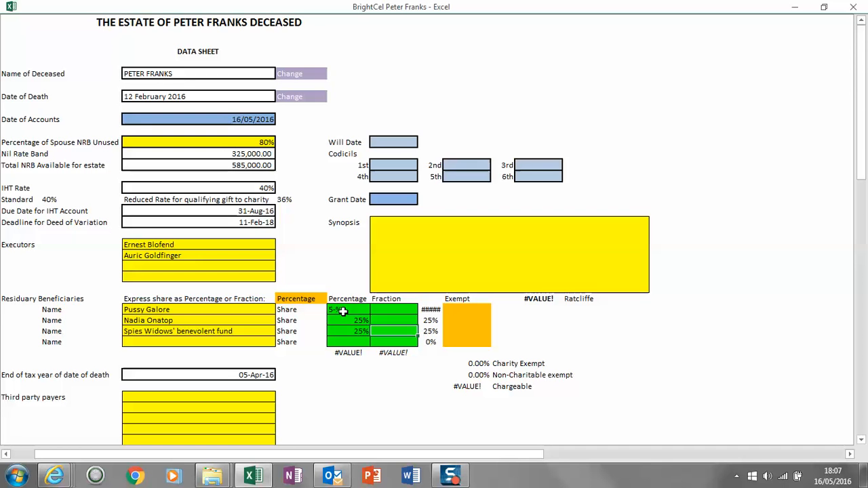
pyautogui.click(343, 309)
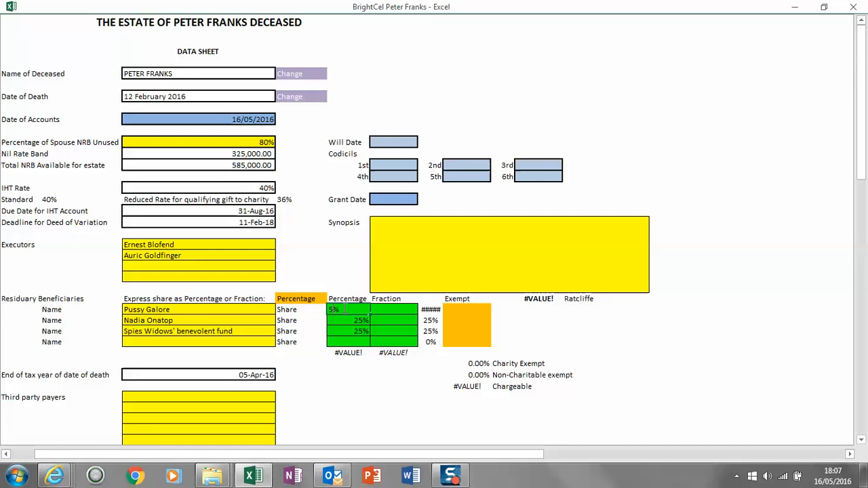
pyautogui.press('Return')
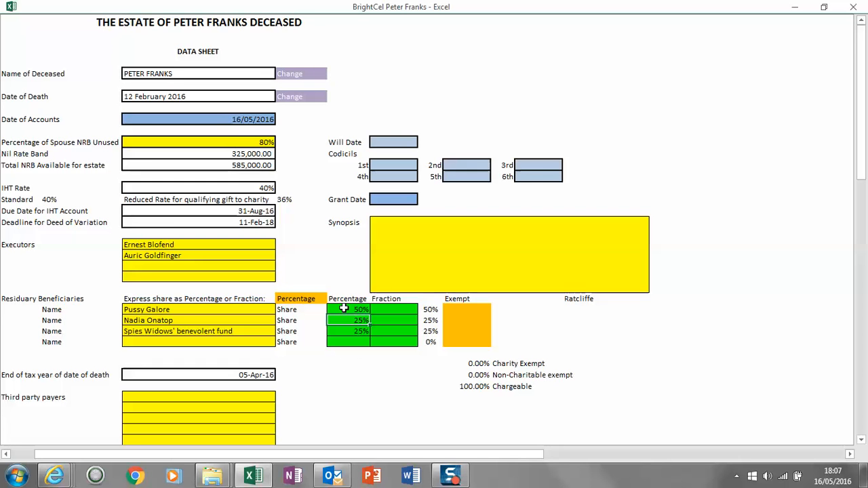
# Step: Set the exemption type of Spies Widows' benevolent fund to Charity
pyautogui.click(465, 332)
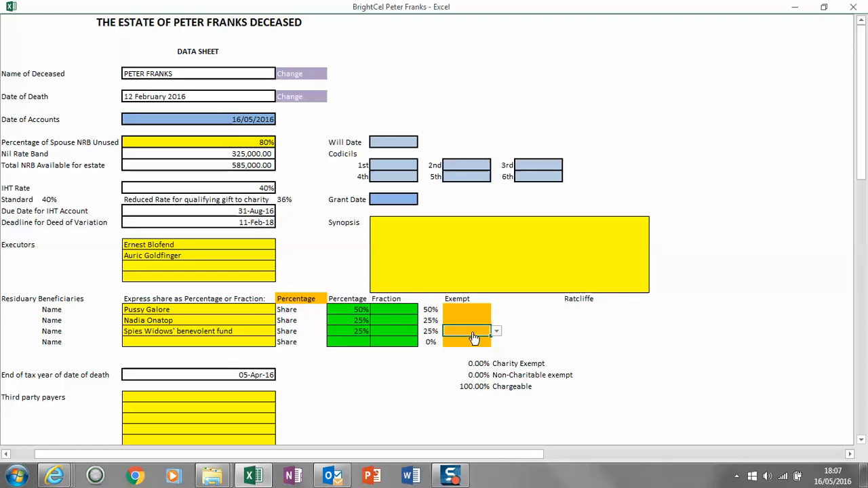
pyautogui.click(496, 331)
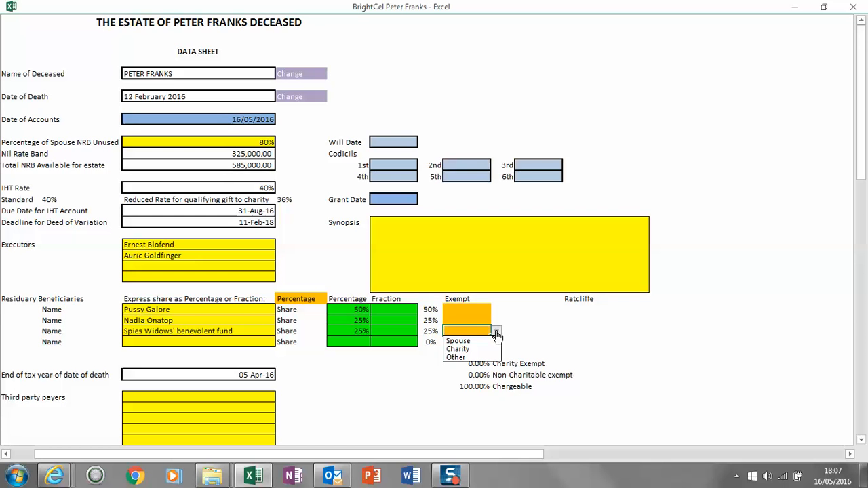
pyautogui.click(458, 349)
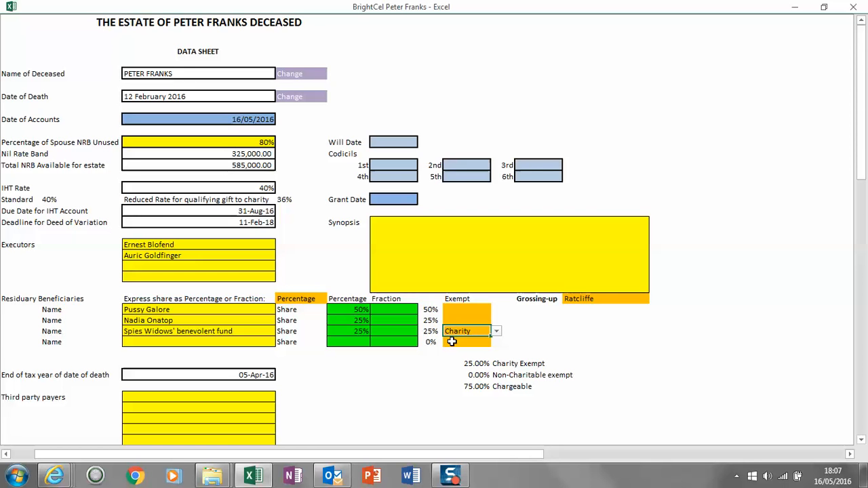
# Step: Choose Ratcliffe as the grossing-up method for the residuary estate
pyautogui.click(609, 302)
pyautogui.click(654, 299)
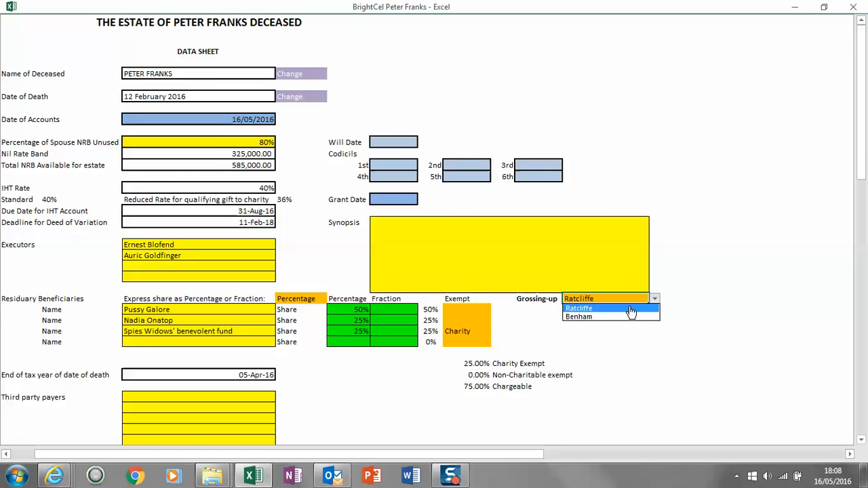
pyautogui.click(631, 308)
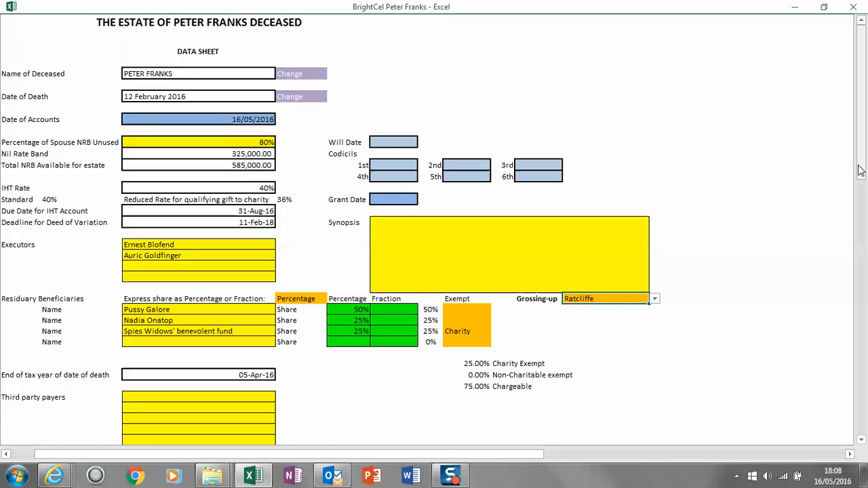
# Step: Enter a payer's full name in the first Third party payers row
pyautogui.moveTo(859, 172); pyautogui.dragTo(862, 246)
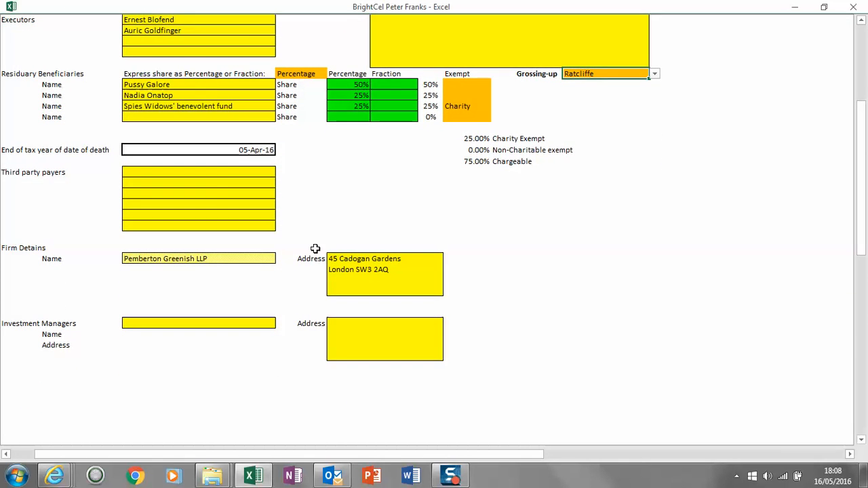
pyautogui.click(223, 172)
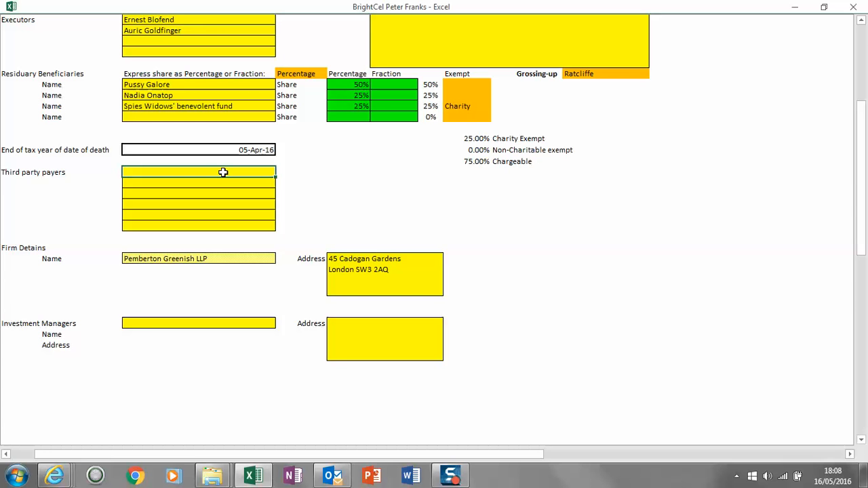
pyautogui.write('Fred Bloggs')
pyautogui.press('Return')
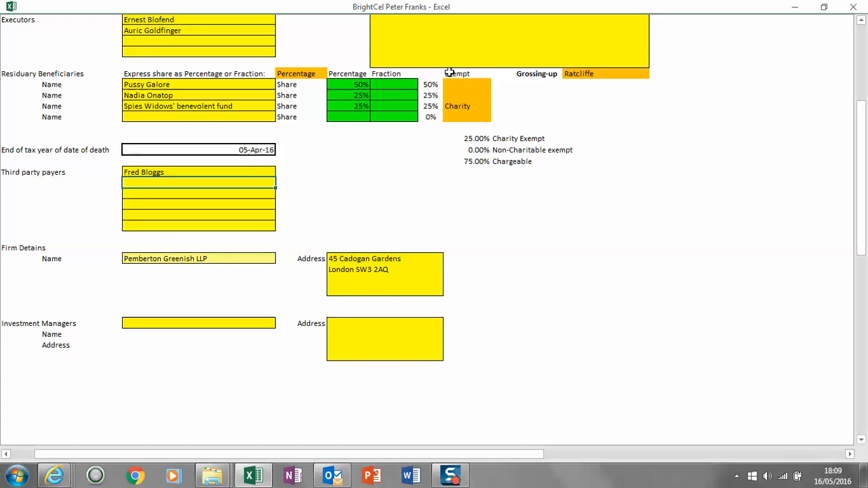
# Step: Compile the lists for the data sheet and bring up Brightcel Home
pyautogui.scroll(2, 448, 63)
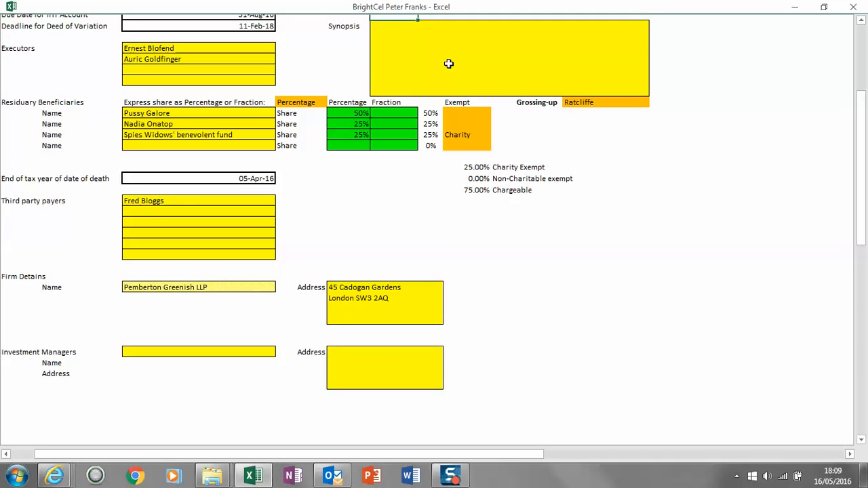
pyautogui.scroll(4, 448, 63)
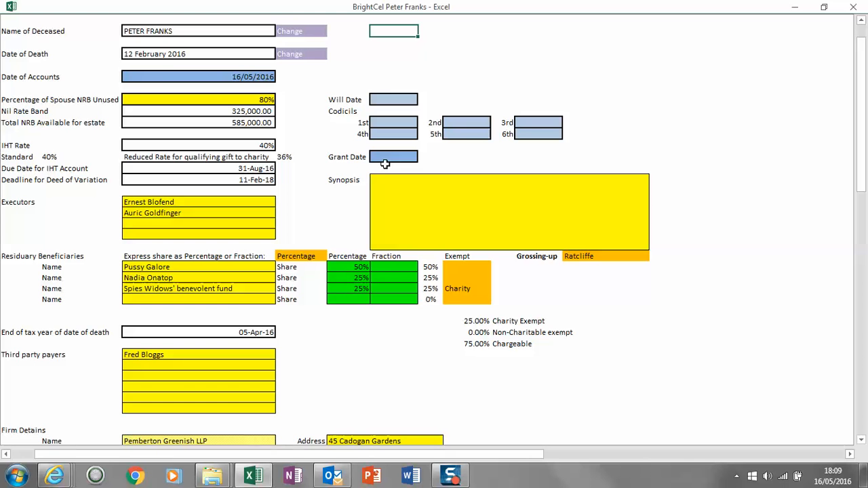
pyautogui.rightClick(346, 199)
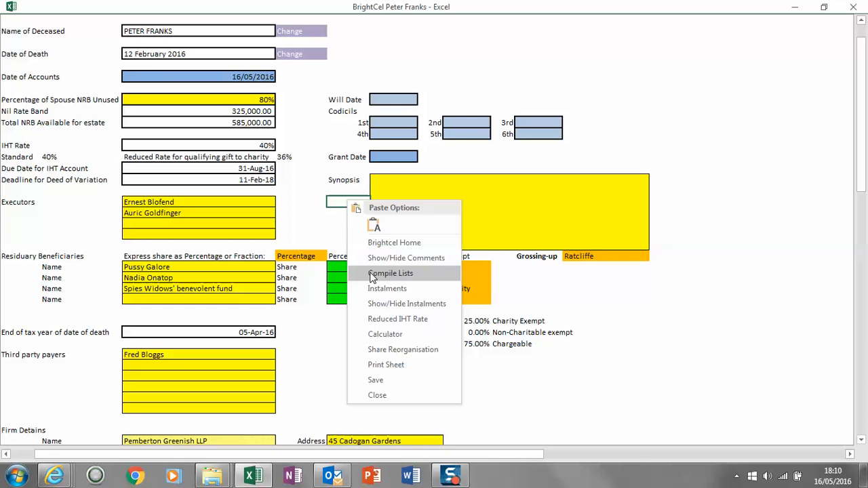
pyautogui.click(371, 275)
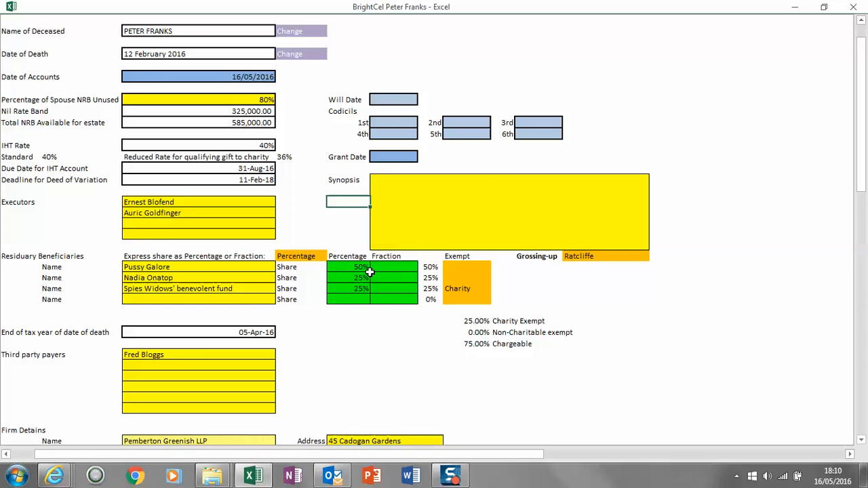
pyautogui.rightClick(376, 319)
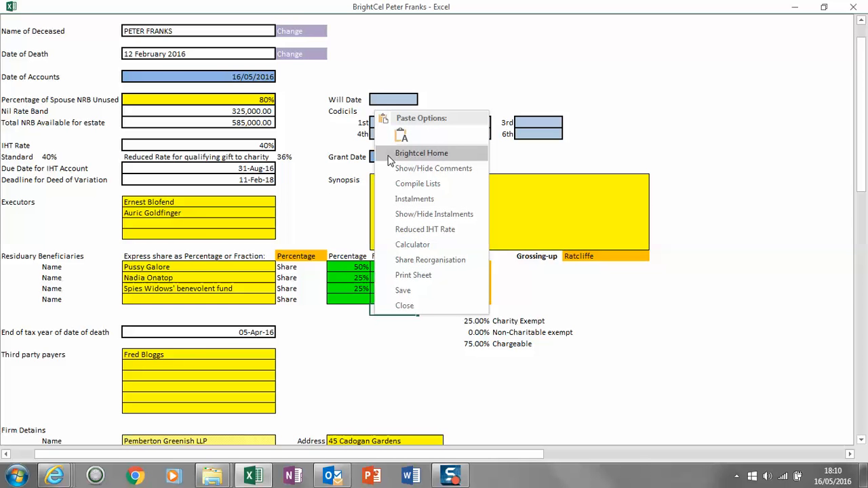
pyautogui.click(391, 160)
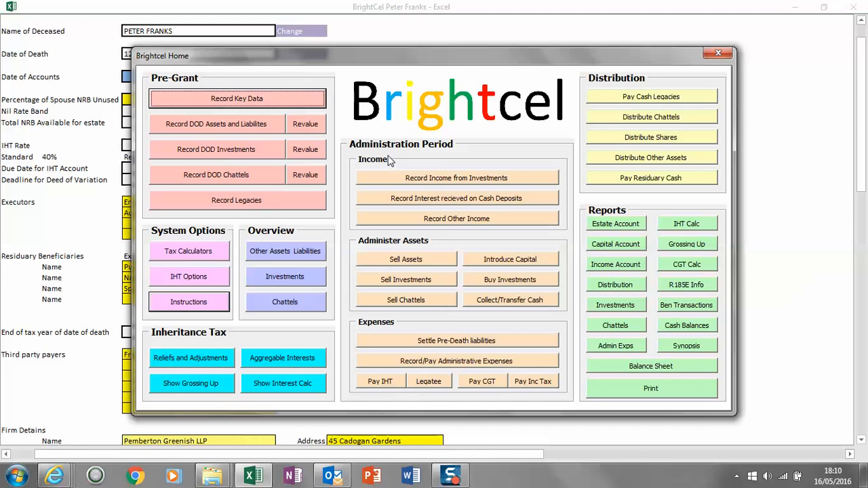